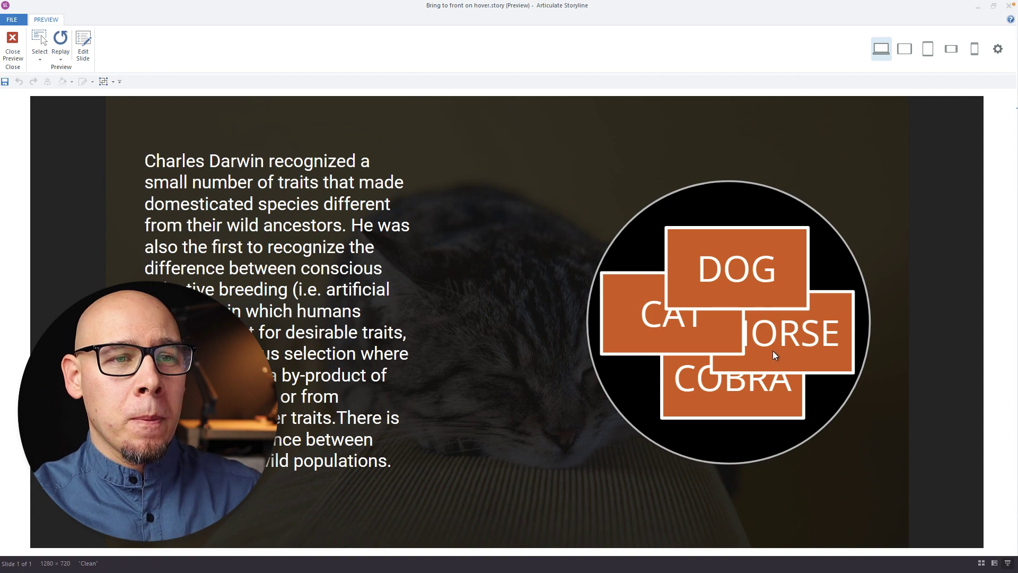
Close the preview and return to editing the Domestic slide
{"action": "key", "text": "Escape"}
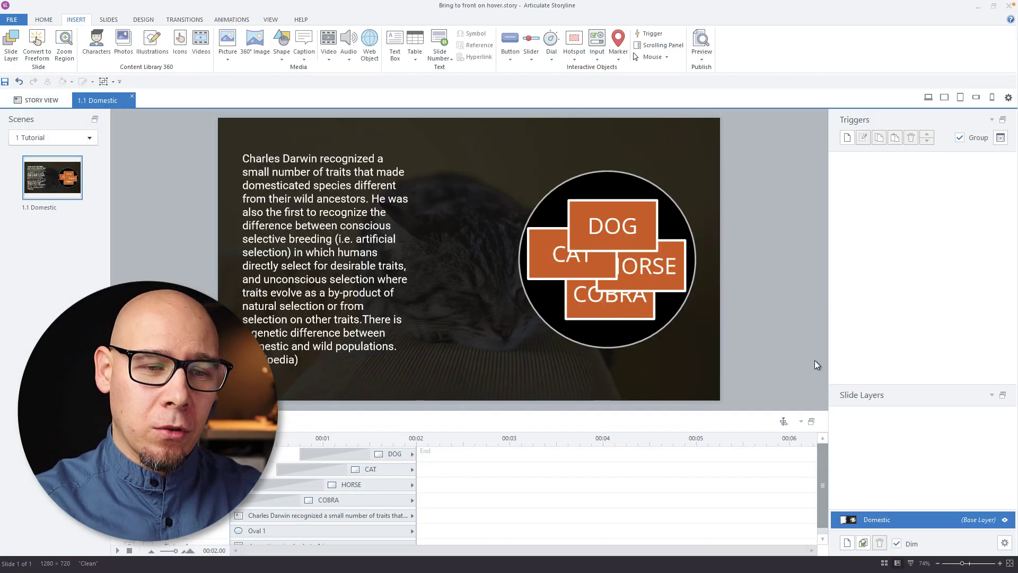
Add a slide layer named 1 that does not hide other slide layers
{"action": "left_click", "coordinate": [846, 543]}
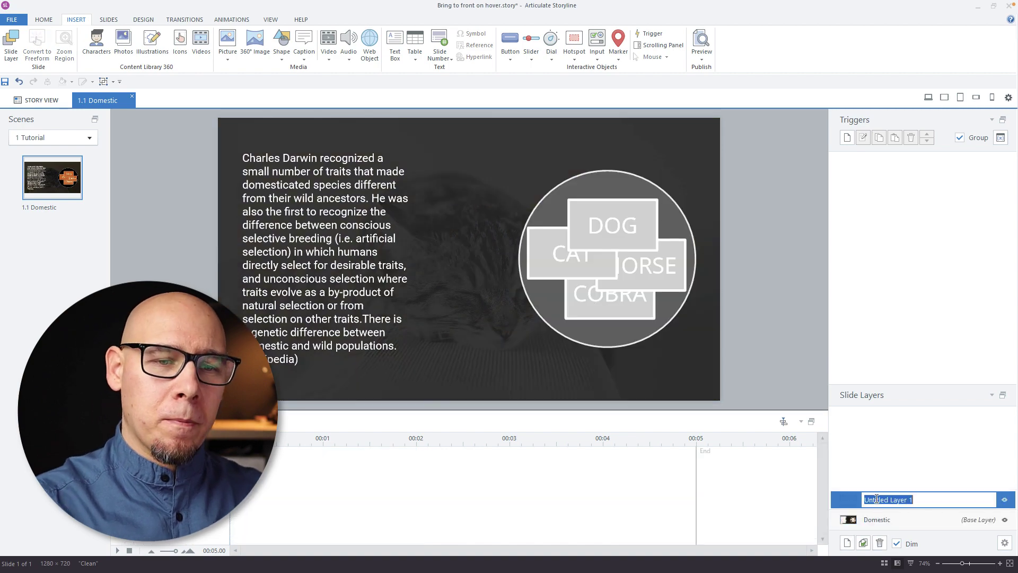
{"action": "type", "text": "1"}
{"action": "left_click", "coordinate": [876, 498]}
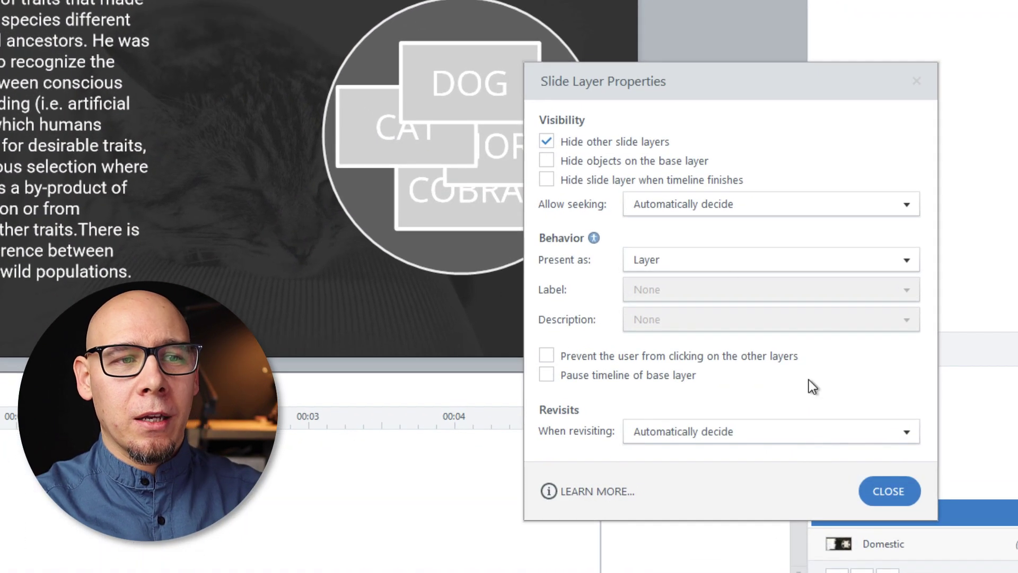
{"action": "left_click", "coordinate": [588, 145]}
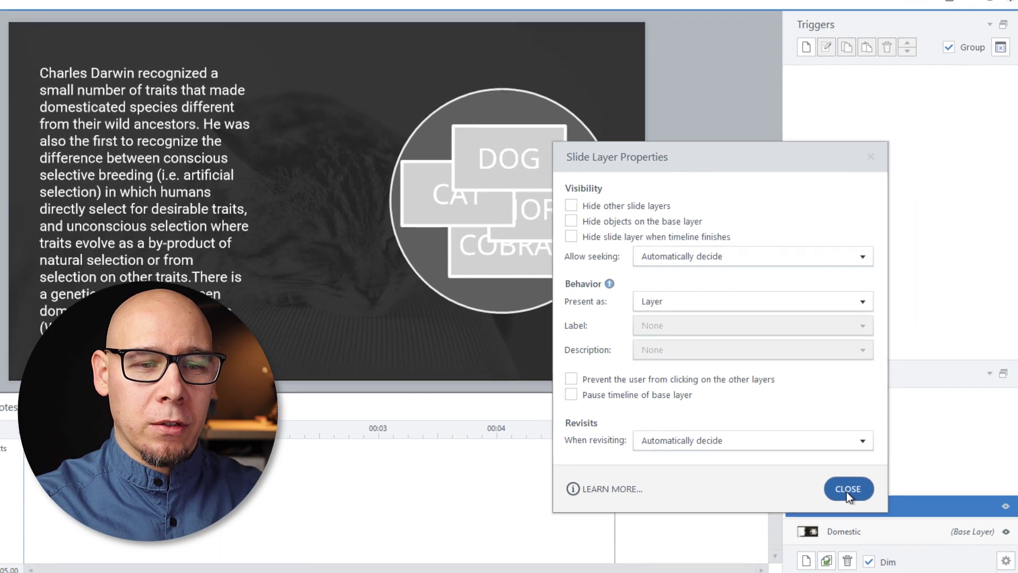
{"action": "left_click", "coordinate": [886, 494]}
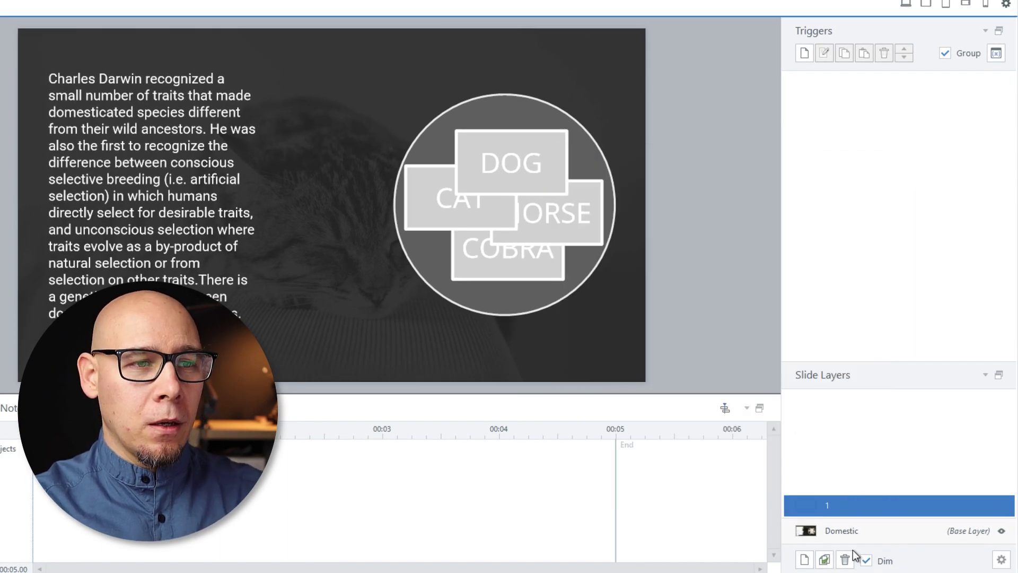
Move the DOG, CAT, HORSE and COBRA boxes from the Domestic base layer onto layer 1
{"action": "left_click", "coordinate": [847, 531]}
{"action": "left_click_drag", "start_coordinate": [729, 328], "coordinate": [339, 122]}
{"action": "key", "text": "ctrl+x"}
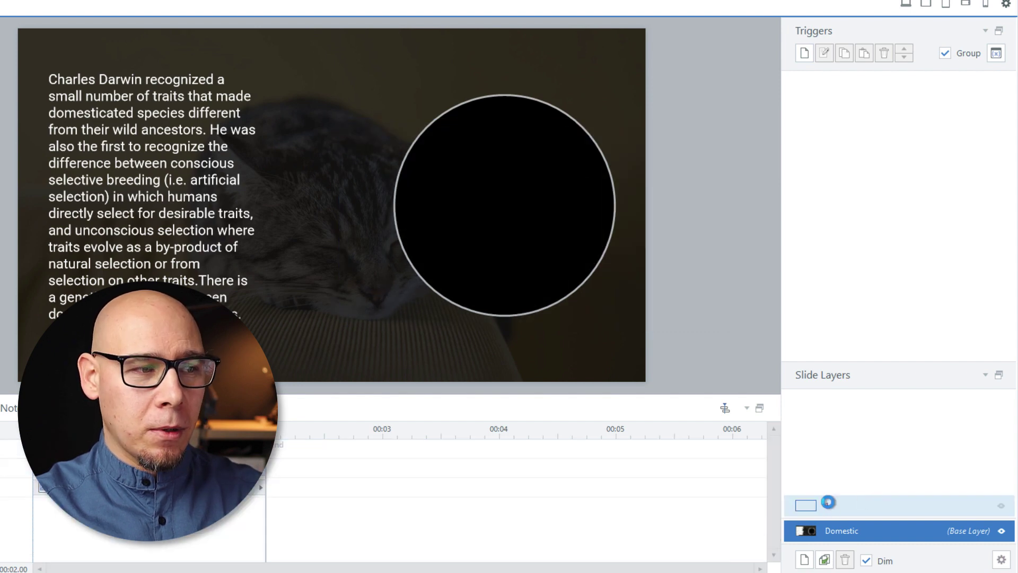
{"action": "left_click", "coordinate": [830, 505]}
{"action": "key", "text": "ctrl+v"}
{"action": "left_click", "coordinate": [692, 247]}
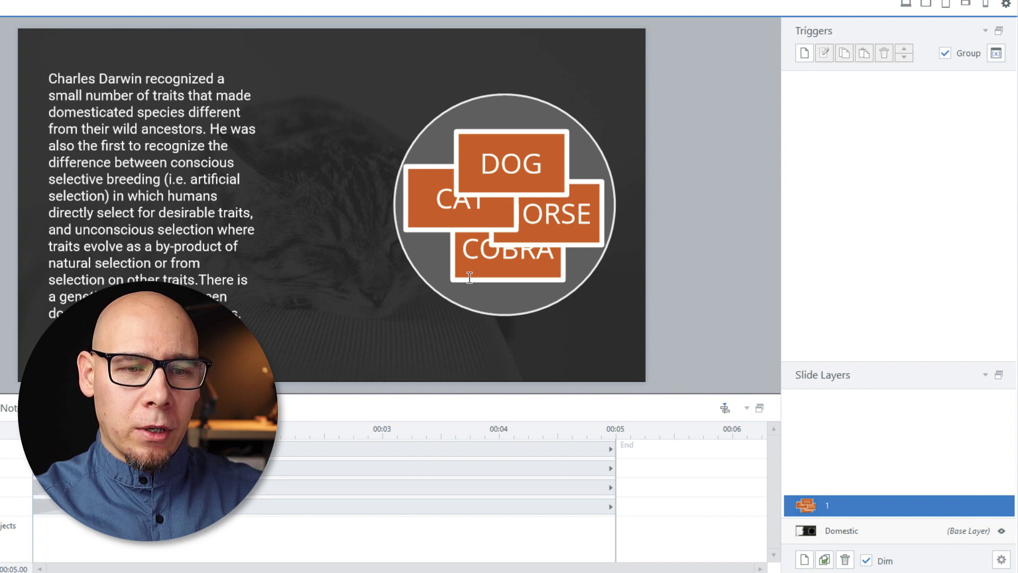
Duplicate layer 1 and name the copies 2, 3 and 4
{"action": "left_click", "coordinate": [824, 561]}
{"action": "left_click", "coordinate": [824, 561]}
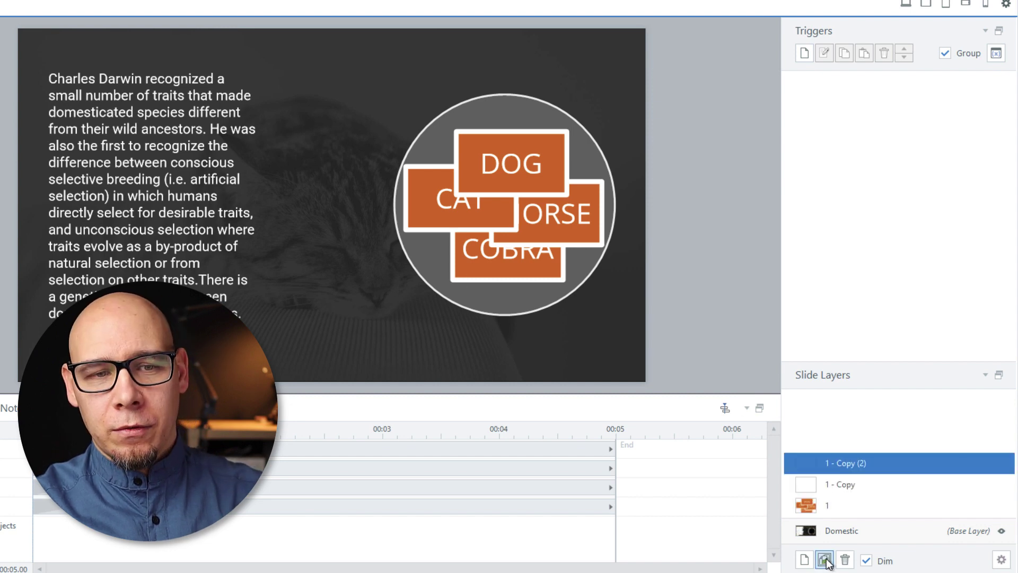
{"action": "left_click", "coordinate": [825, 561]}
{"action": "double_click", "coordinate": [842, 485]}
{"action": "type", "text": "2"}
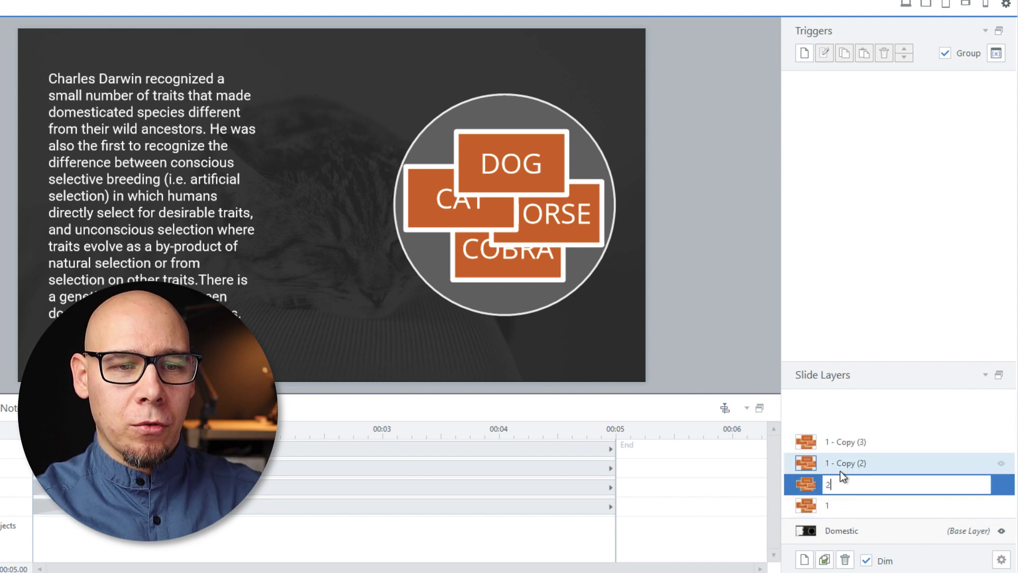
{"action": "double_click", "coordinate": [841, 464]}
{"action": "type", "text": "3"}
{"action": "double_click", "coordinate": [841, 441]}
{"action": "type", "text": "4"}
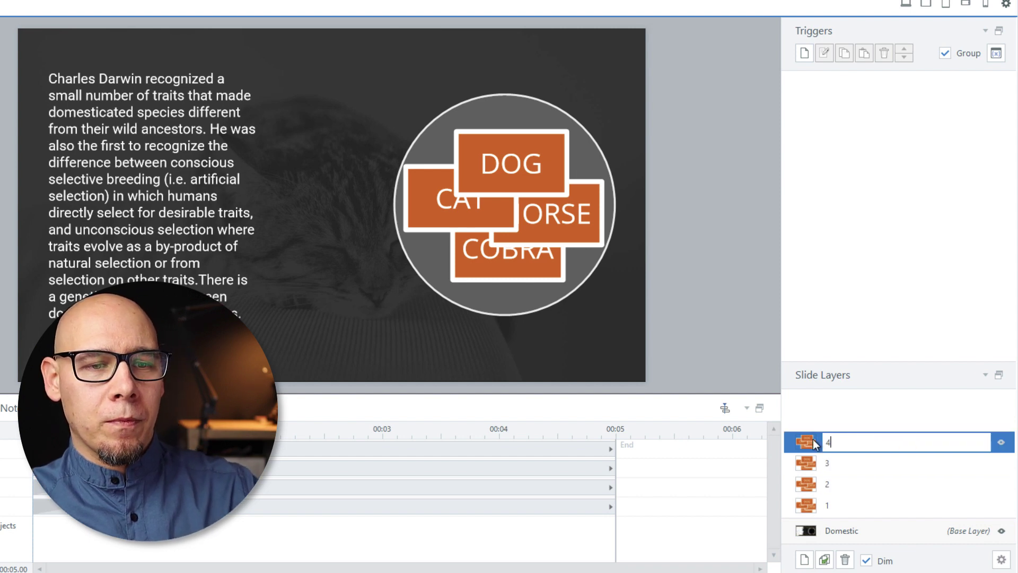
{"action": "left_click", "coordinate": [822, 463]}
Delete DOG, CAT and HORSE from layer 1, keeping only COBRA
{"action": "left_click", "coordinate": [826, 484]}
{"action": "left_click", "coordinate": [825, 505]}
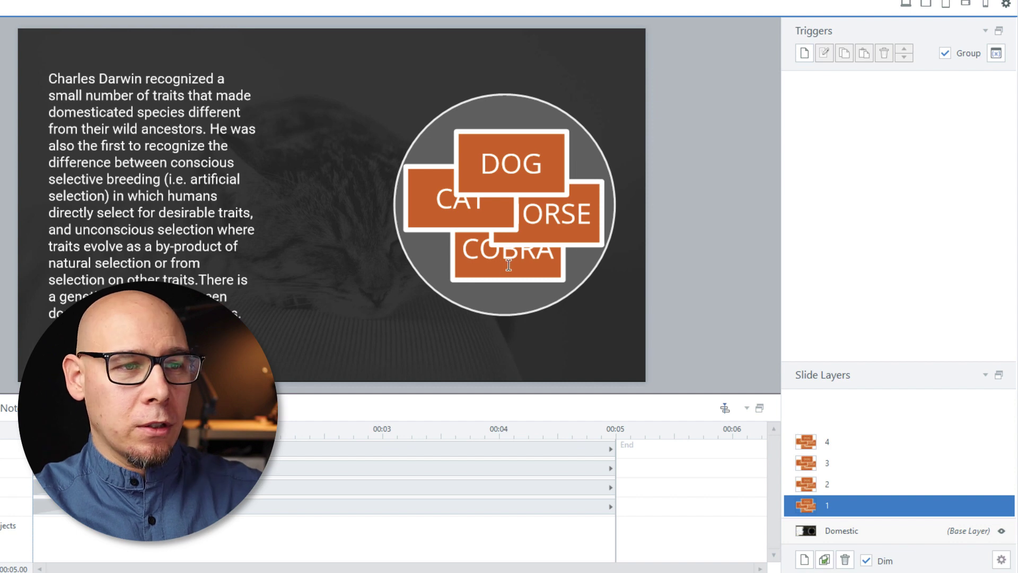
{"action": "left_click", "coordinate": [530, 159]}
{"action": "left_click", "coordinate": [546, 218]}
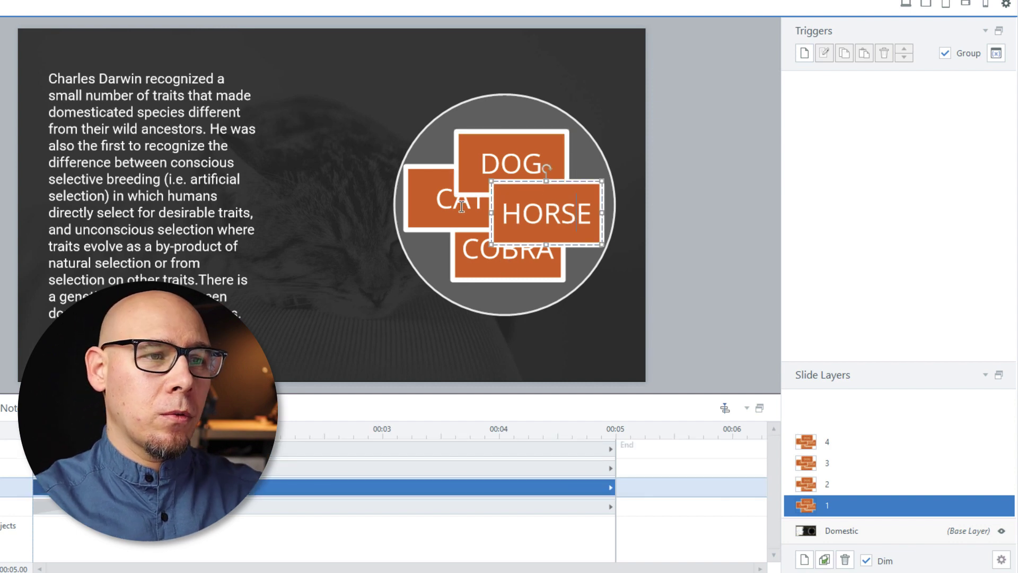
{"action": "left_click", "coordinate": [462, 207], "text": "shift"}
{"action": "left_click", "coordinate": [493, 164], "text": "shift"}
{"action": "key", "text": "Delete"}
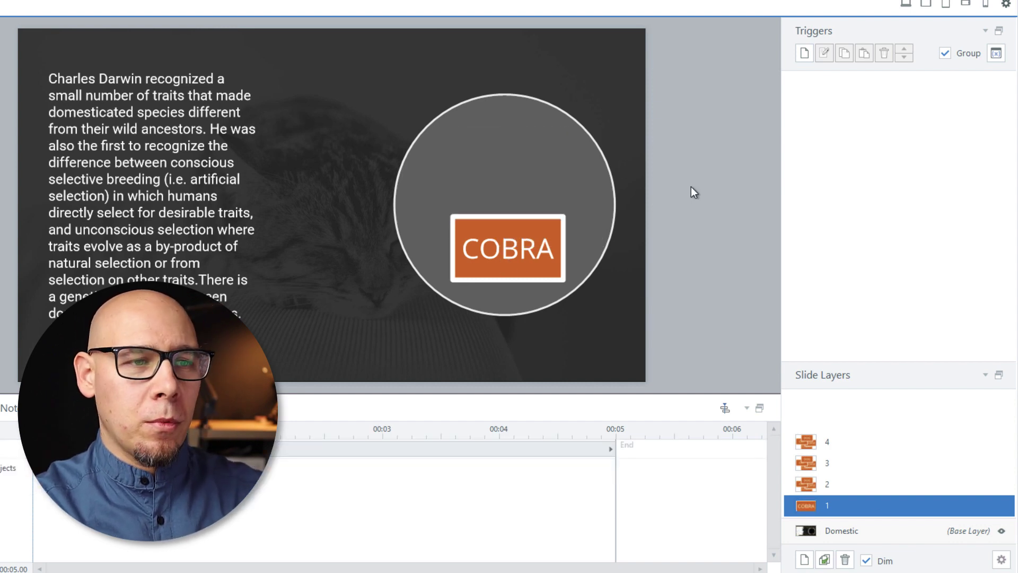
Trim layers 2, 3 and 4 so they keep only HORSE, CAT and DOG respectively
{"action": "left_click", "coordinate": [847, 484]}
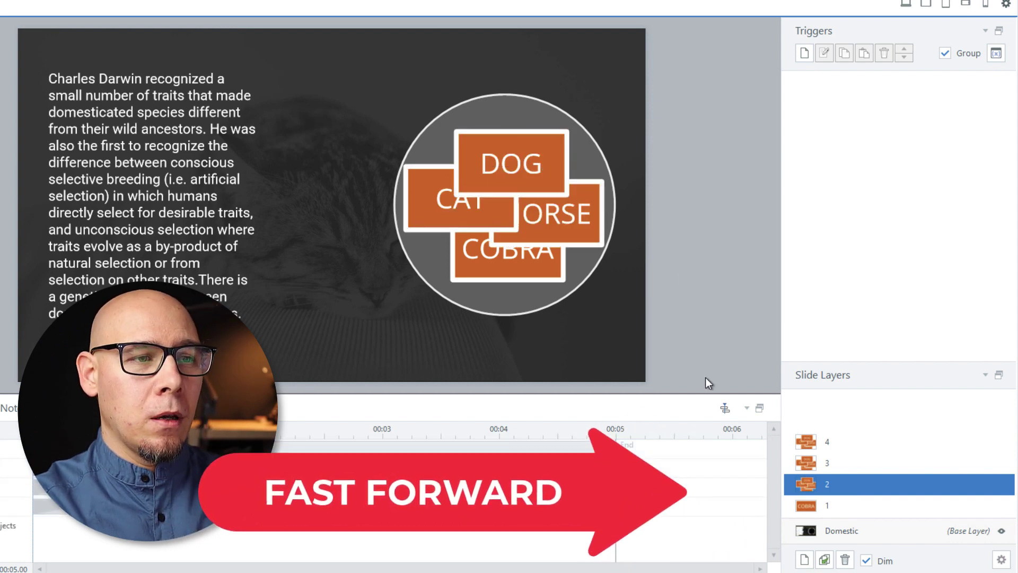
{"action": "key", "text": "Delete"}
{"action": "left_click", "coordinate": [847, 463]}
{"action": "key", "text": "Delete"}
{"action": "left_click", "coordinate": [848, 441]}
{"action": "key", "text": "Delete"}
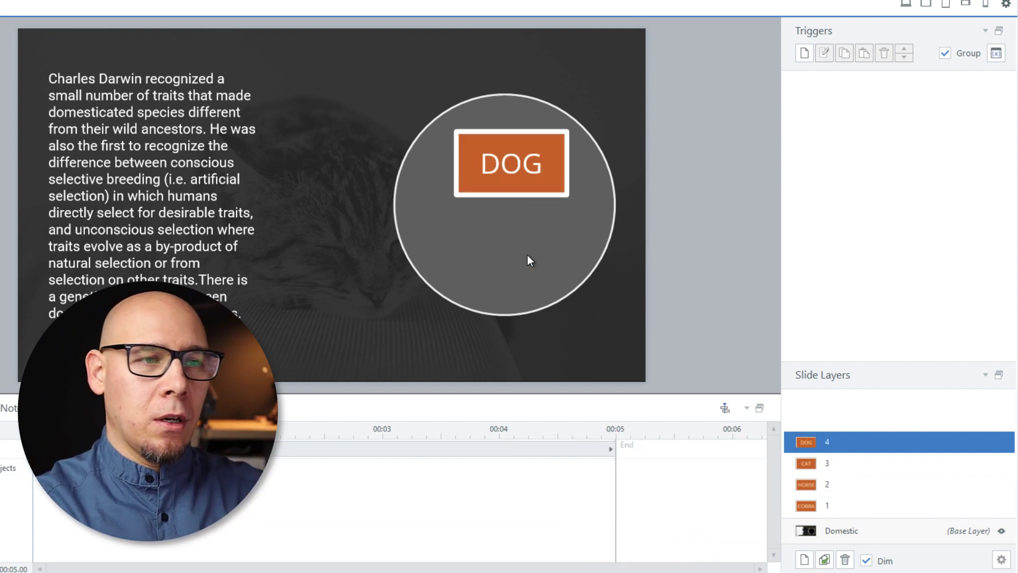
Shift the CAT and DOG timeline bars right, delaying DOG to about 0.75 seconds
{"action": "left_click", "coordinate": [829, 501]}
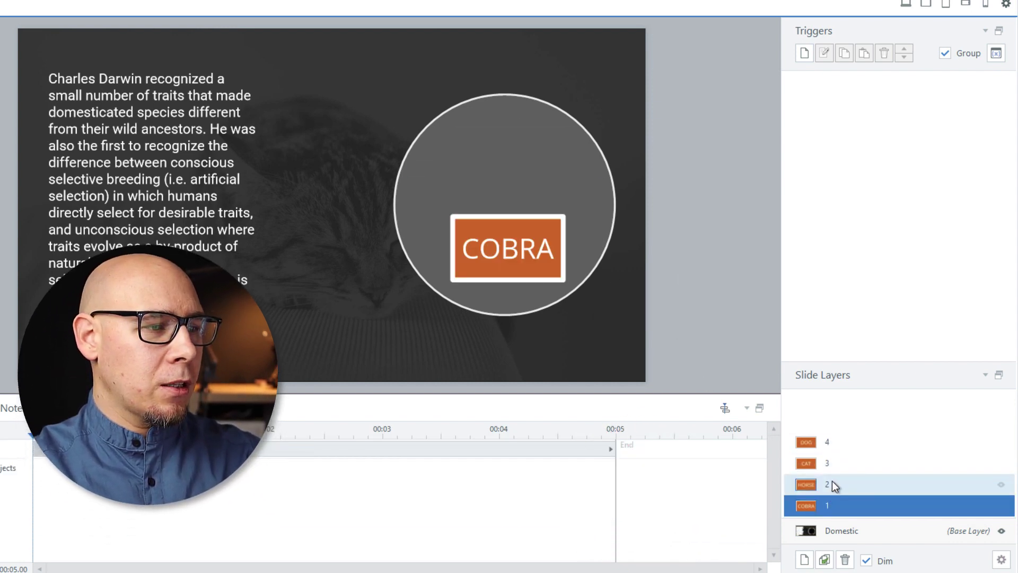
{"action": "left_click", "coordinate": [832, 482]}
{"action": "left_click", "coordinate": [151, 450]}
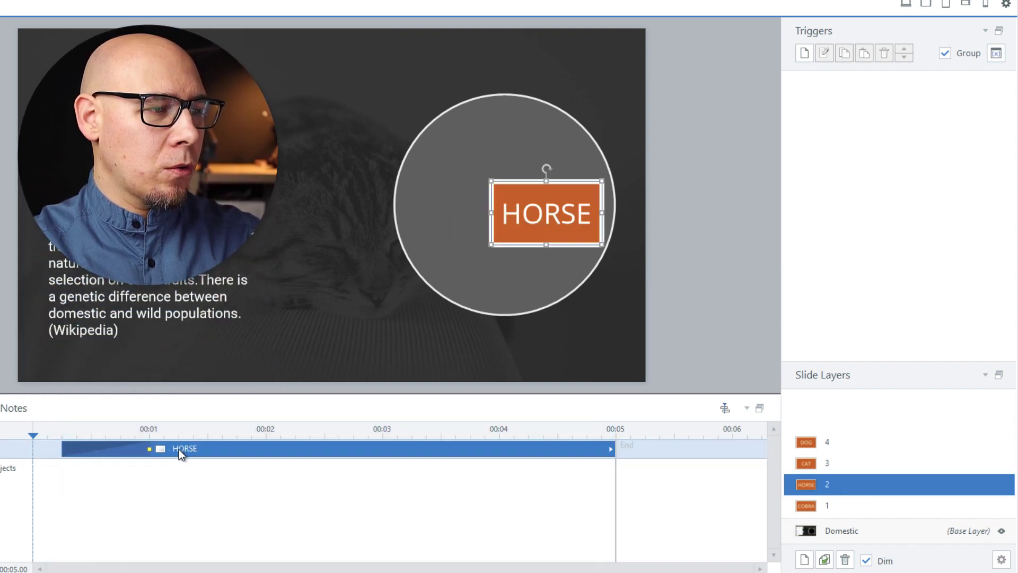
{"action": "left_click", "coordinate": [838, 463]}
{"action": "left_click", "coordinate": [139, 446]}
{"action": "left_click_drag", "start_coordinate": [139, 445], "coordinate": [150, 447]}
{"action": "left_click", "coordinate": [875, 441]}
{"action": "left_click_drag", "start_coordinate": [66, 445], "coordinate": [155, 447]}
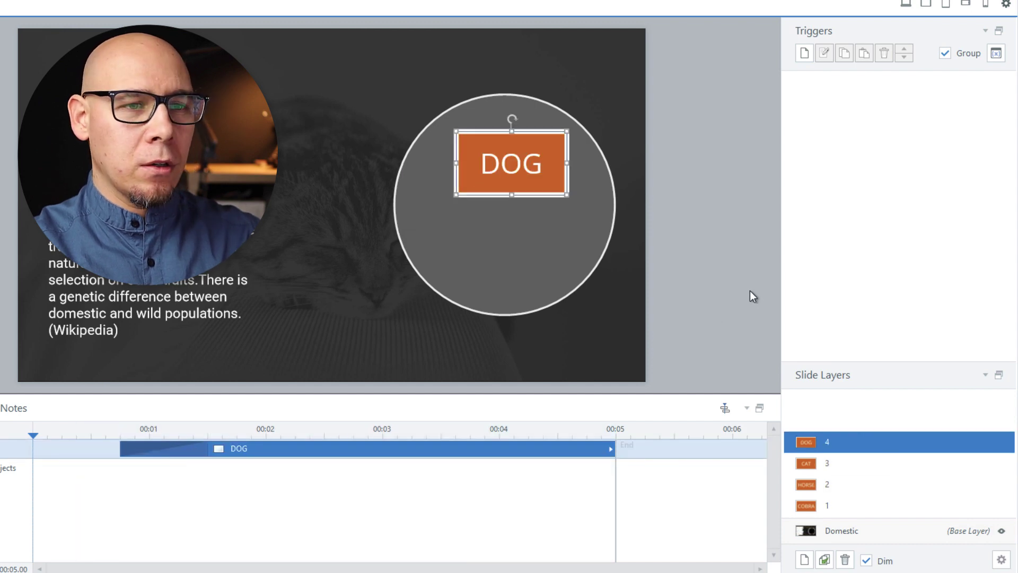
{"action": "left_click", "coordinate": [851, 531]}
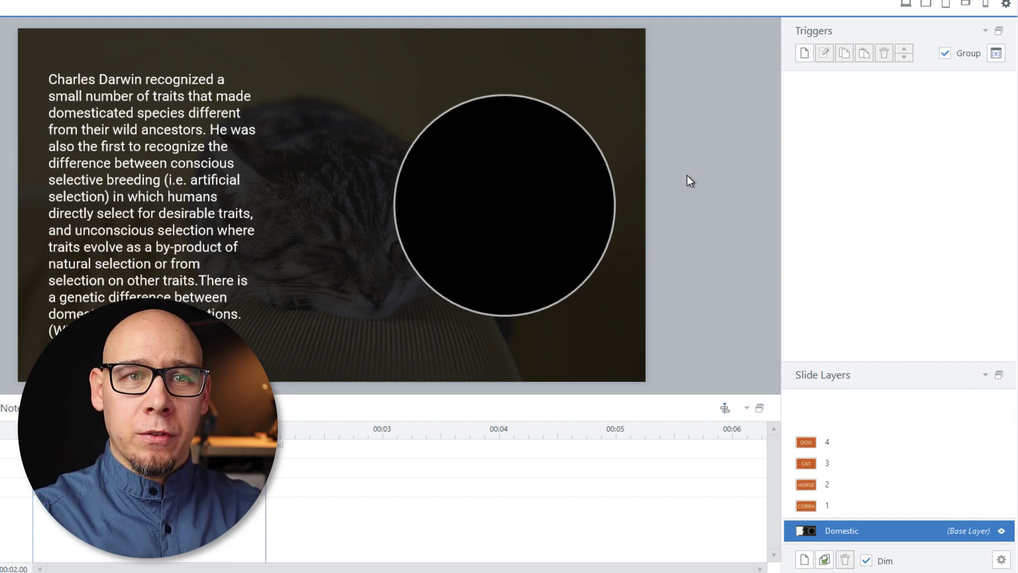
Add a trigger that shows layer 1 when the Domestic slide's timeline starts
{"action": "left_click", "coordinate": [805, 52]}
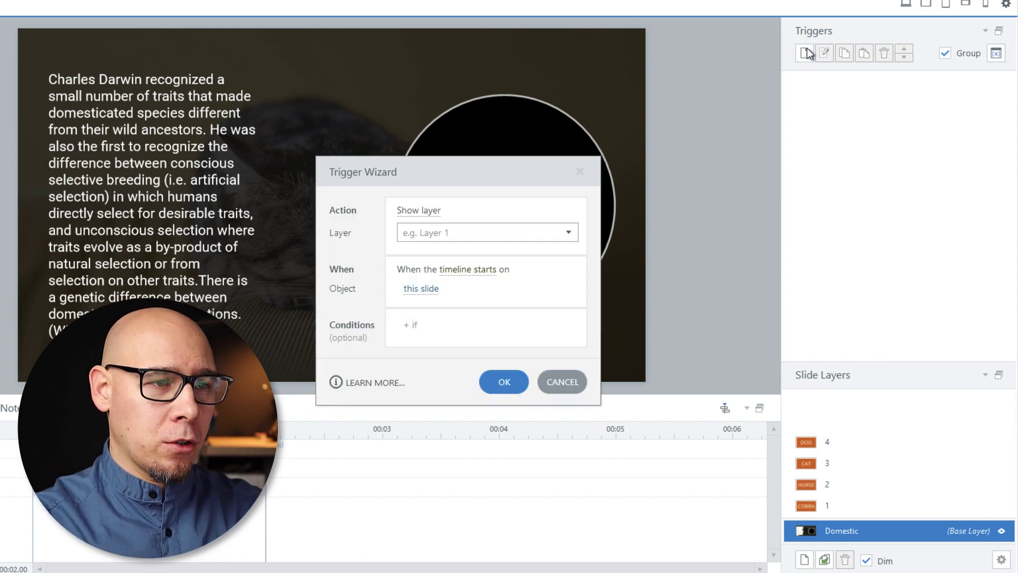
{"action": "key", "text": "Return"}
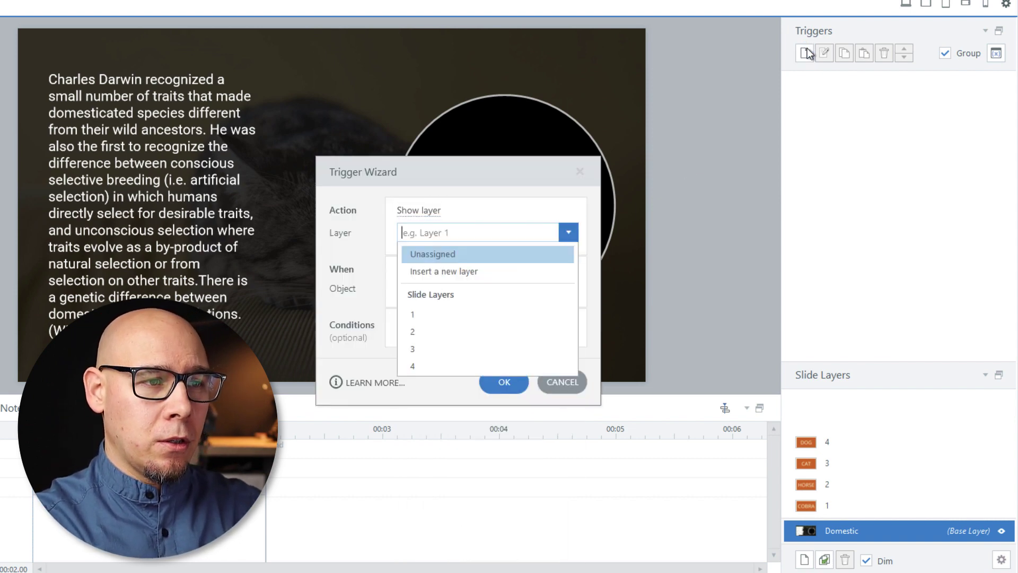
{"action": "type", "text": "1"}
{"action": "key", "text": "Return"}
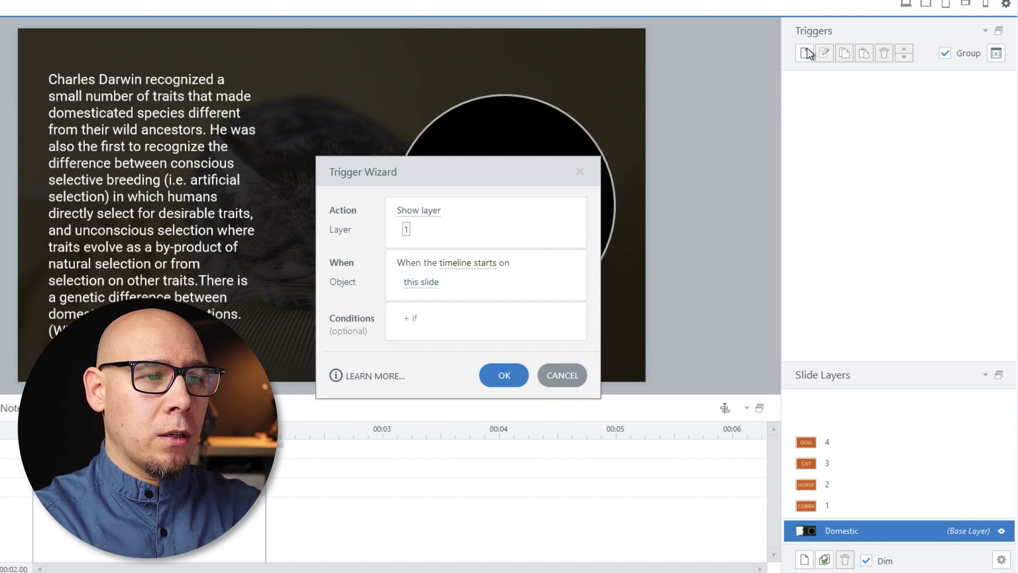
{"action": "left_click", "coordinate": [502, 381]}
Copy the trigger three times to show layers 2, 3 and 4, then preview the slide
{"action": "left_click", "coordinate": [863, 54]}
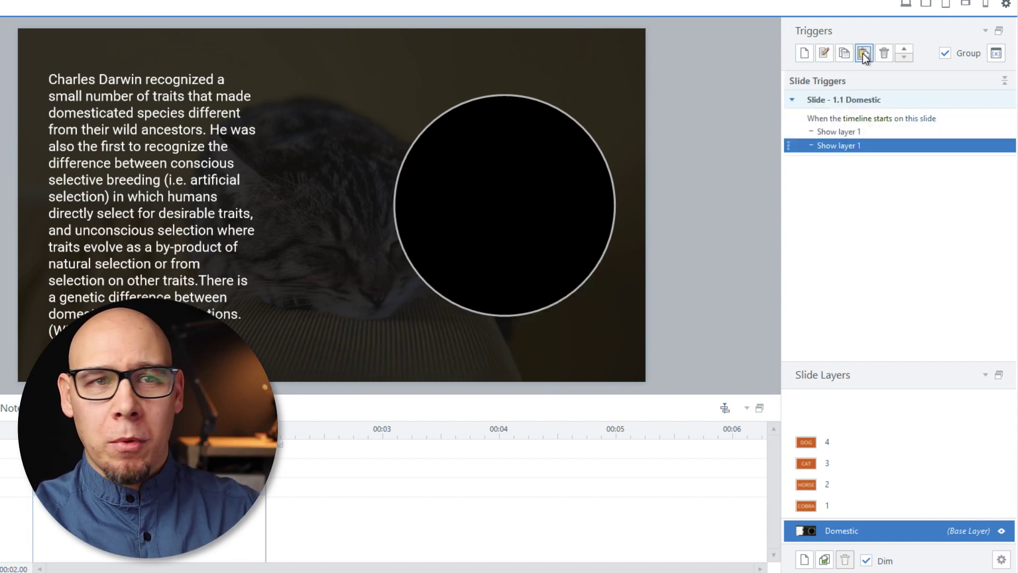
{"action": "left_click", "coordinate": [861, 146]}
{"action": "left_click", "coordinate": [874, 211]}
{"action": "key", "text": "ctrl+v"}
{"action": "left_click", "coordinate": [860, 160]}
{"action": "left_click", "coordinate": [869, 241]}
{"action": "key", "text": "ctrl+v"}
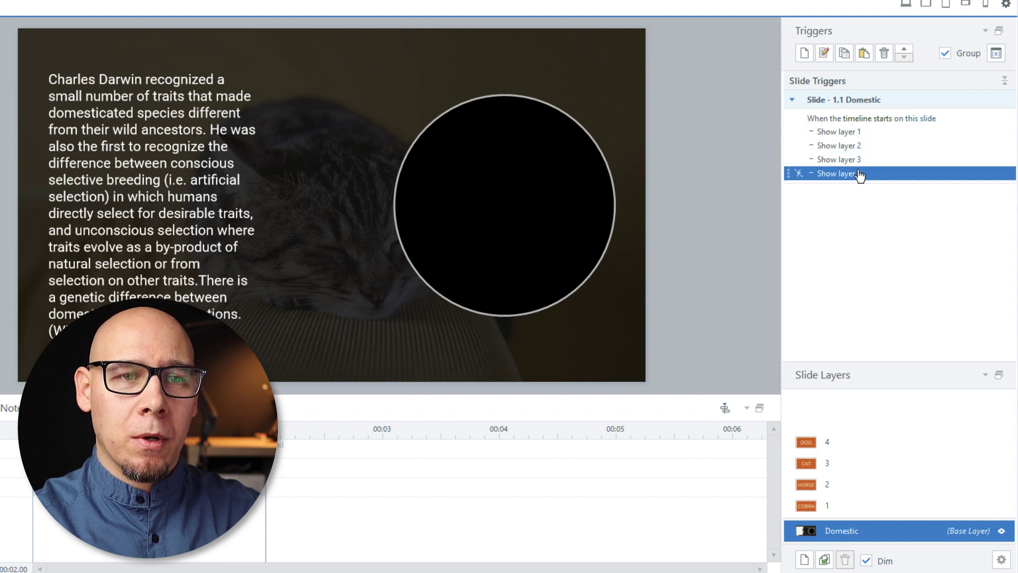
{"action": "left_click", "coordinate": [860, 174]}
{"action": "left_click", "coordinate": [880, 260]}
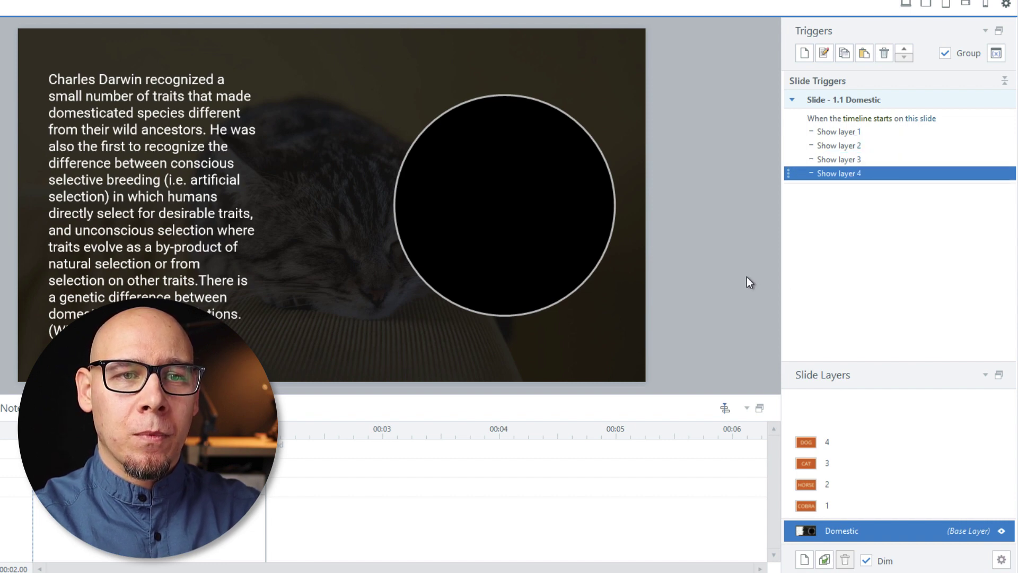
{"action": "key", "text": "ctrl+F12"}
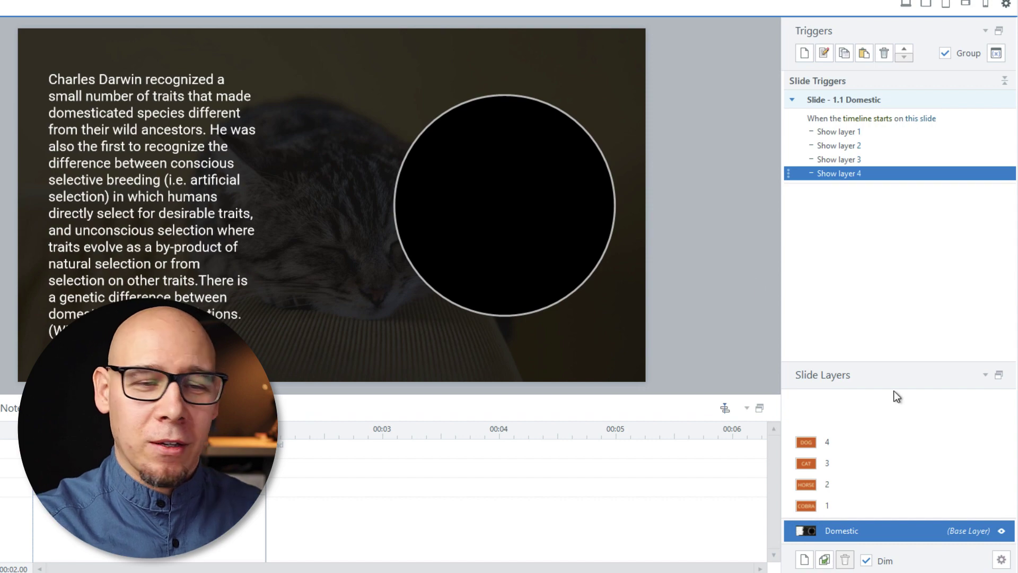
Start a new trigger on the COBRA layer 1 set to show This Layer
{"action": "left_click", "coordinate": [838, 509]}
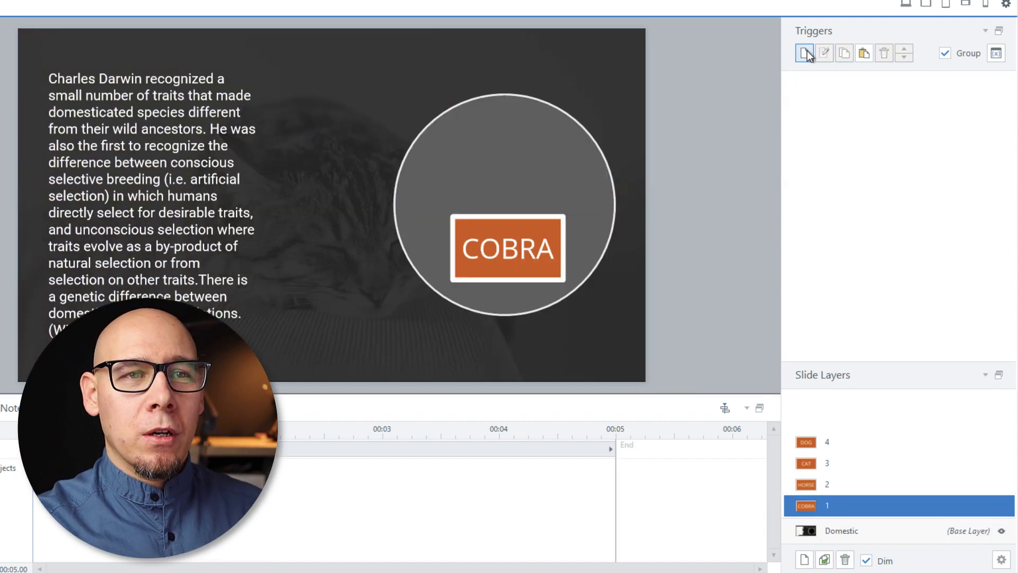
{"action": "left_click", "coordinate": [804, 53]}
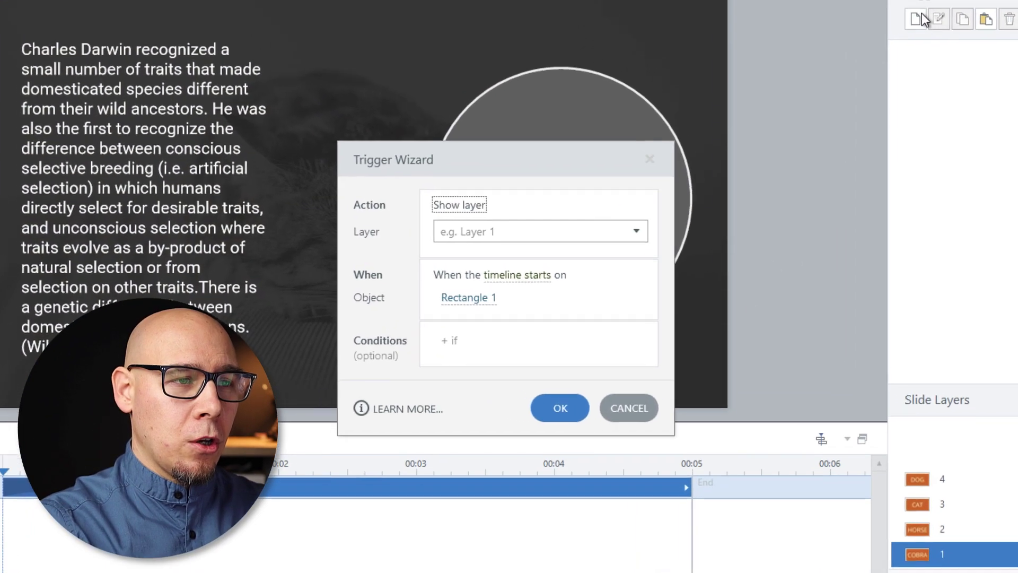
{"action": "left_click", "coordinate": [540, 231]}
{"action": "left_click", "coordinate": [461, 242]}
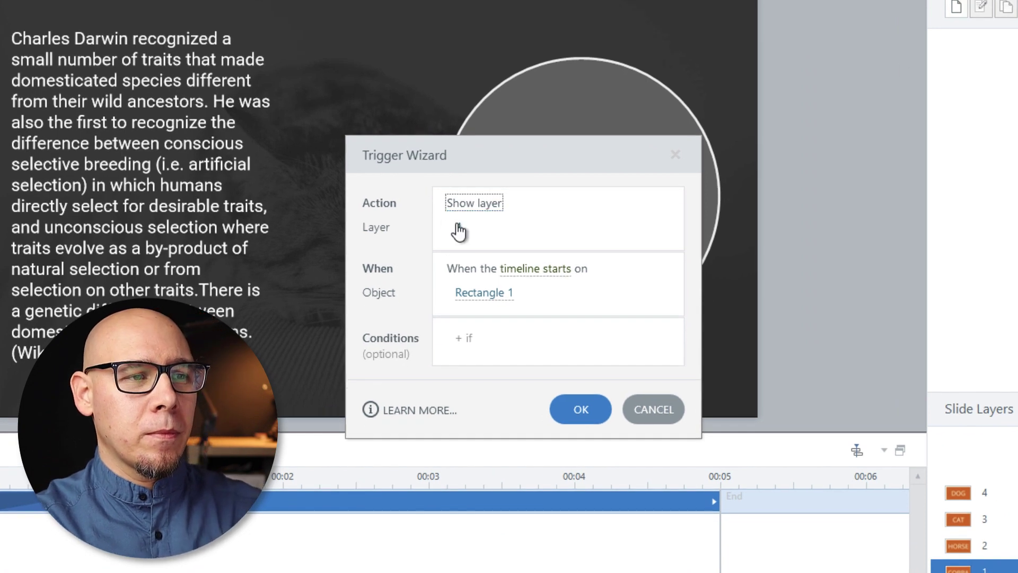
{"action": "left_click", "coordinate": [458, 232]}
{"action": "left_click", "coordinate": [493, 414]}
{"action": "left_click_drag", "start_coordinate": [538, 149], "coordinate": [567, 126]}
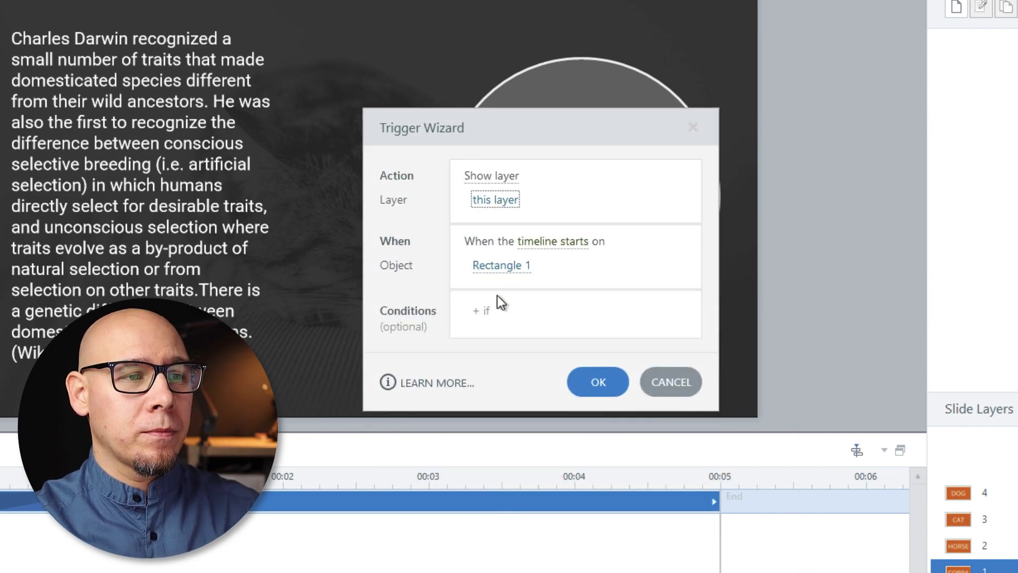
Set the trigger's event to Mouse hovers over Rectangle 1
{"action": "left_click", "coordinate": [534, 245]}
{"action": "type", "text": "mou"}
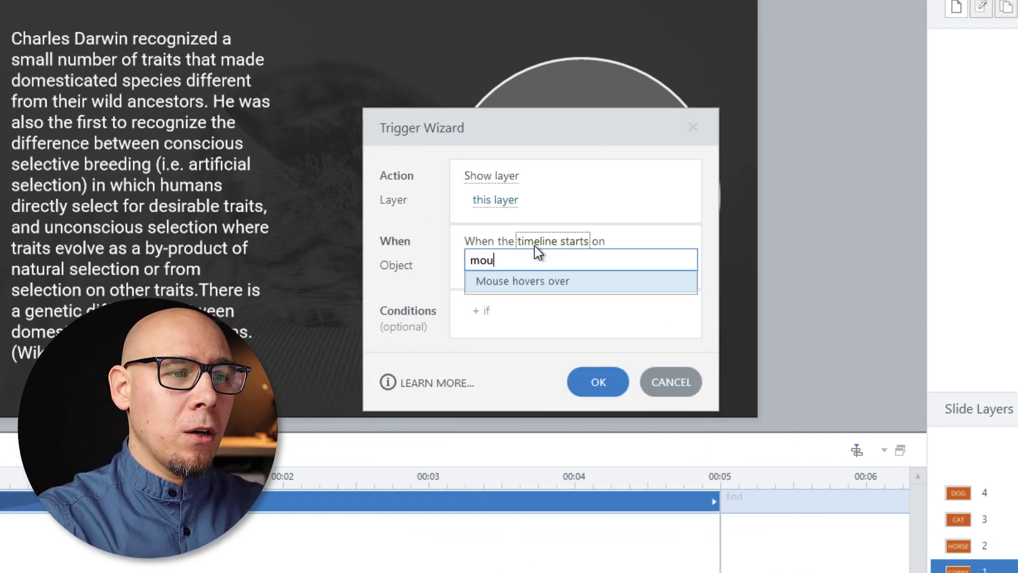
{"action": "key", "text": "Return"}
{"action": "left_click_drag", "start_coordinate": [539, 129], "coordinate": [850, 51]}
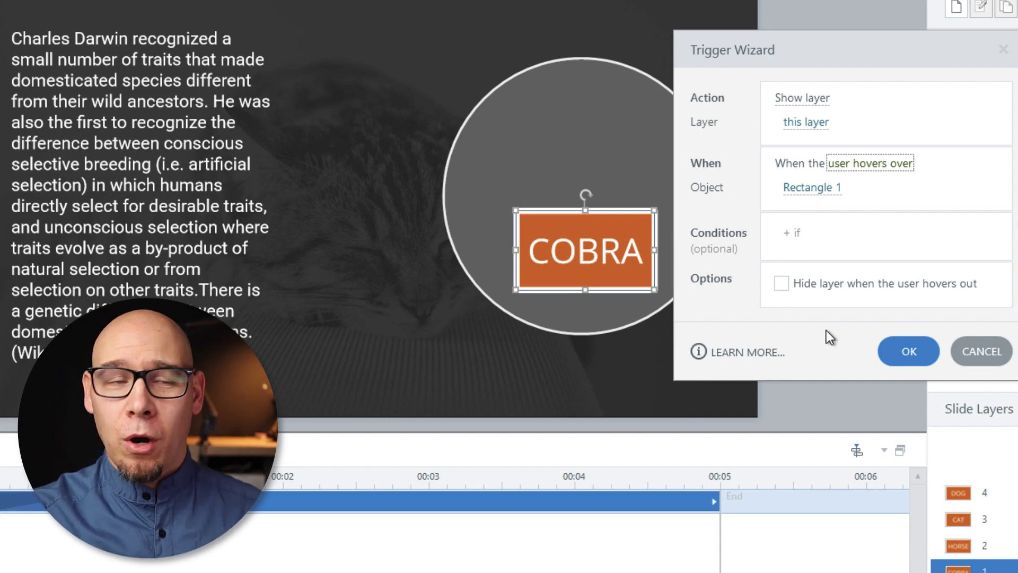
Confirm the COBRA hover trigger and make the HORSE layer 2 trigger show This Layer
{"action": "left_click", "coordinate": [905, 347]}
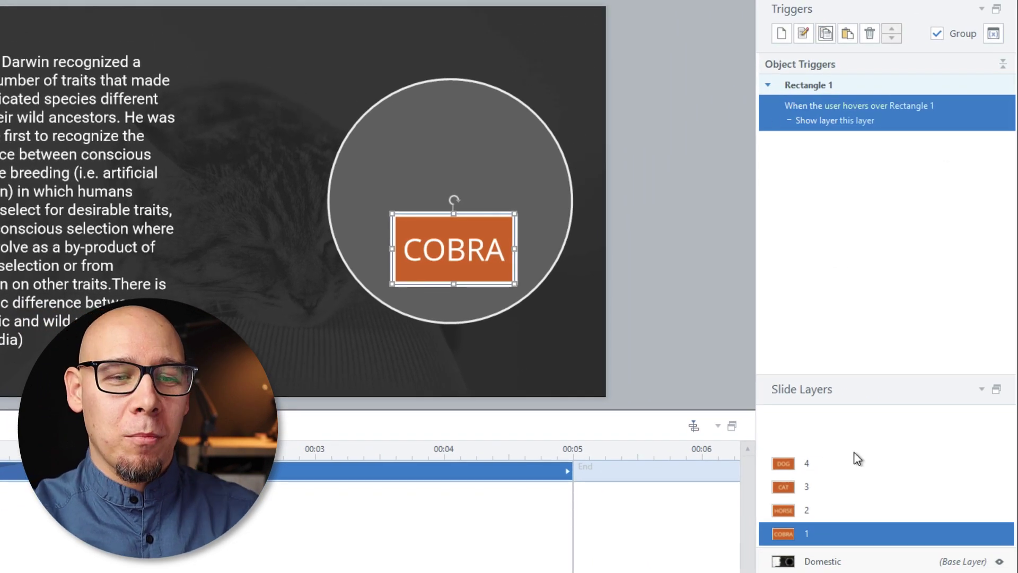
{"action": "left_click", "coordinate": [825, 509]}
{"action": "left_click", "coordinate": [514, 217]}
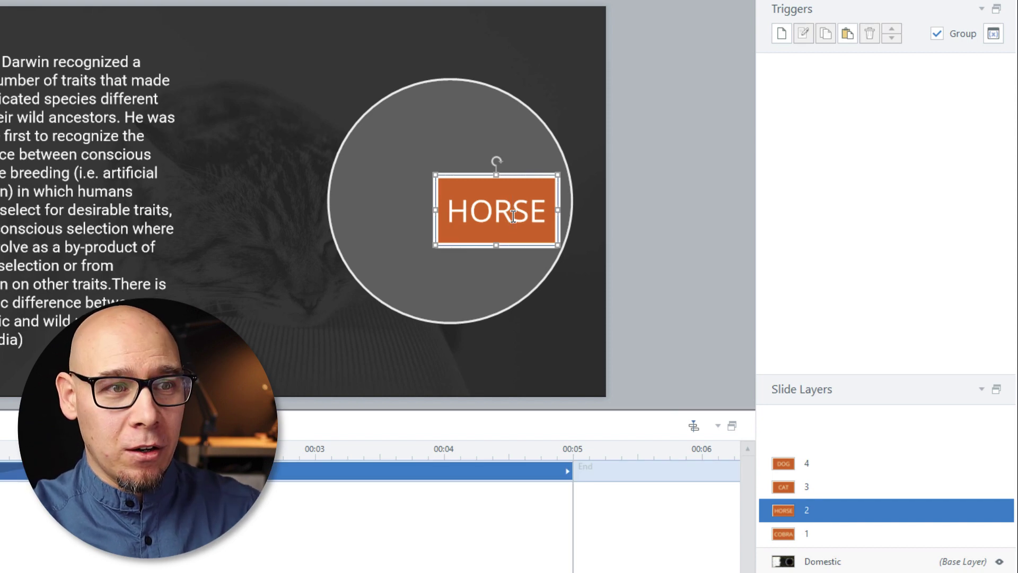
{"action": "left_click", "coordinate": [848, 121]}
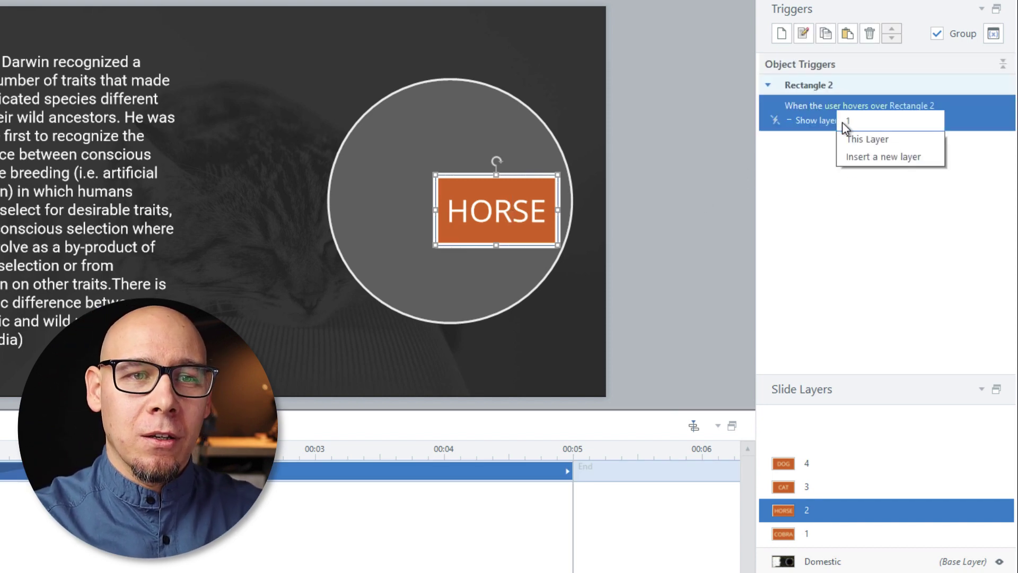
{"action": "left_click", "coordinate": [882, 234]}
Make the CAT and DOG layer triggers show This Layer, then preview the slide
{"action": "left_click", "coordinate": [806, 494]}
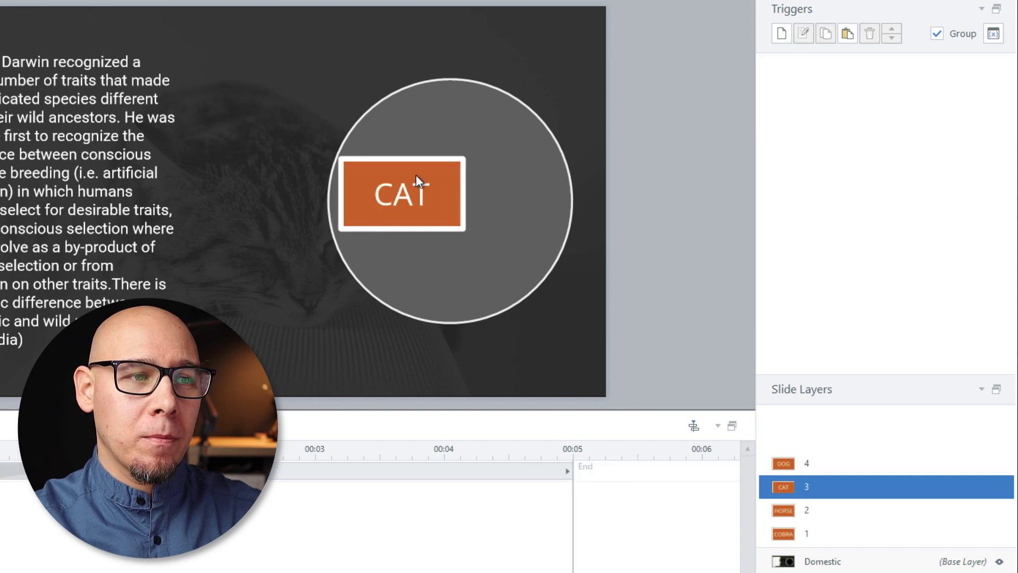
{"action": "left_click", "coordinate": [844, 122]}
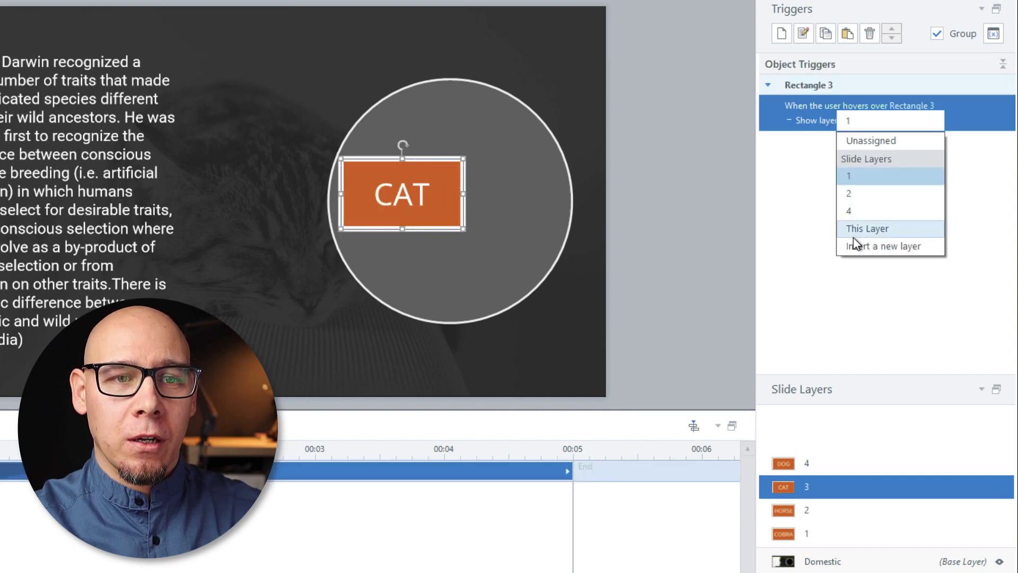
{"action": "left_click", "coordinate": [854, 233]}
{"action": "left_click", "coordinate": [811, 463]}
{"action": "left_click", "coordinate": [453, 145]}
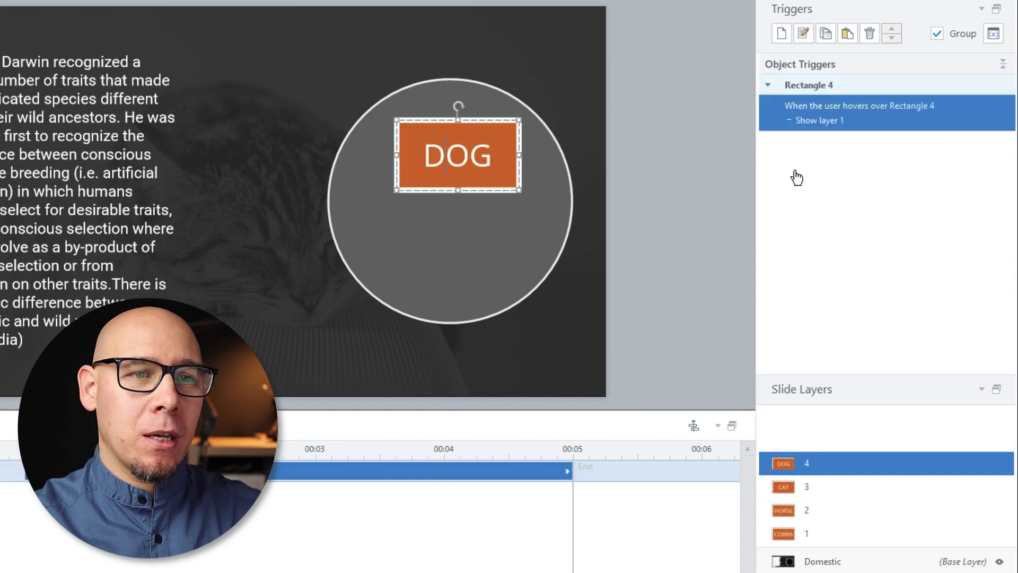
{"action": "left_click", "coordinate": [842, 120]}
{"action": "left_click", "coordinate": [875, 232]}
{"action": "left_click", "coordinate": [681, 208]}
{"action": "key", "text": "F12"}
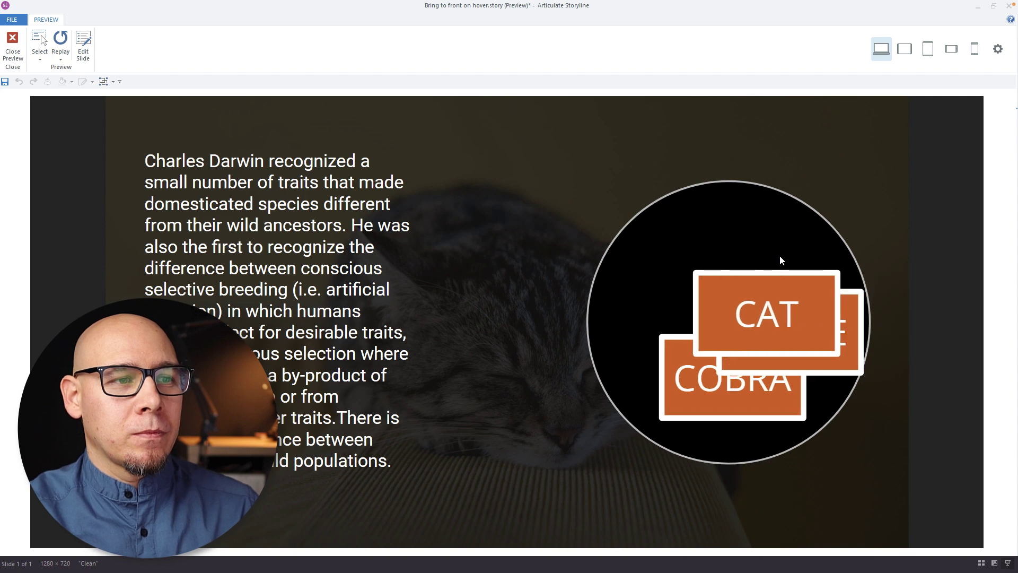
Check in the preview that the CAT label jumps in front of the overlapping labels
{"action": "mouse_move", "coordinate": [779, 256]}
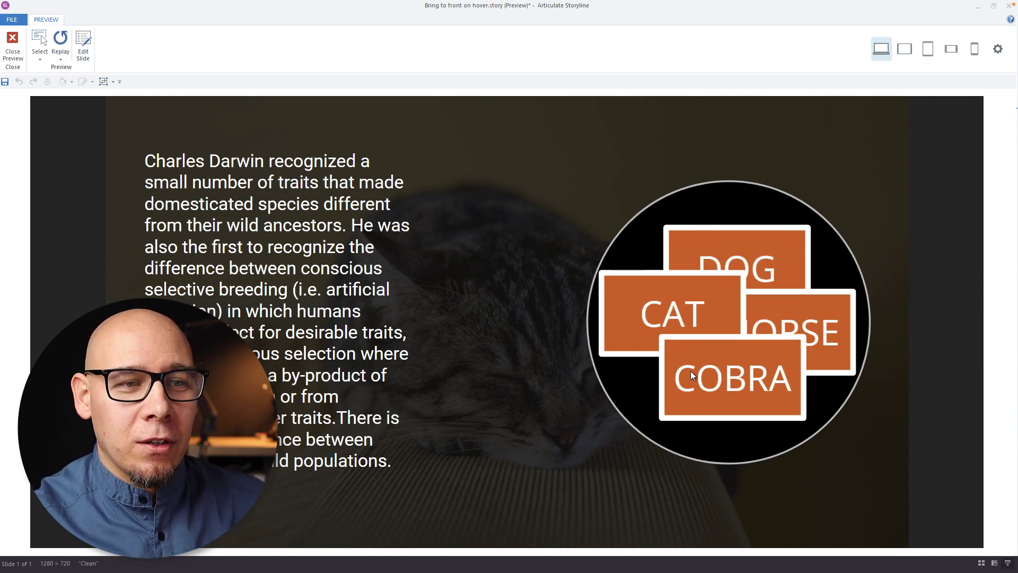
{"action": "mouse_move", "coordinate": [758, 316]}
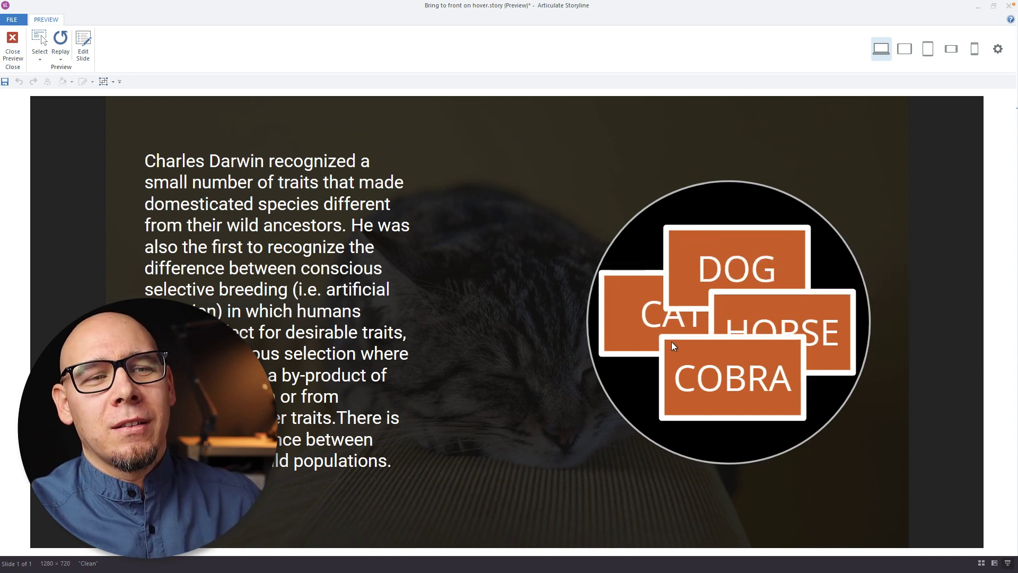